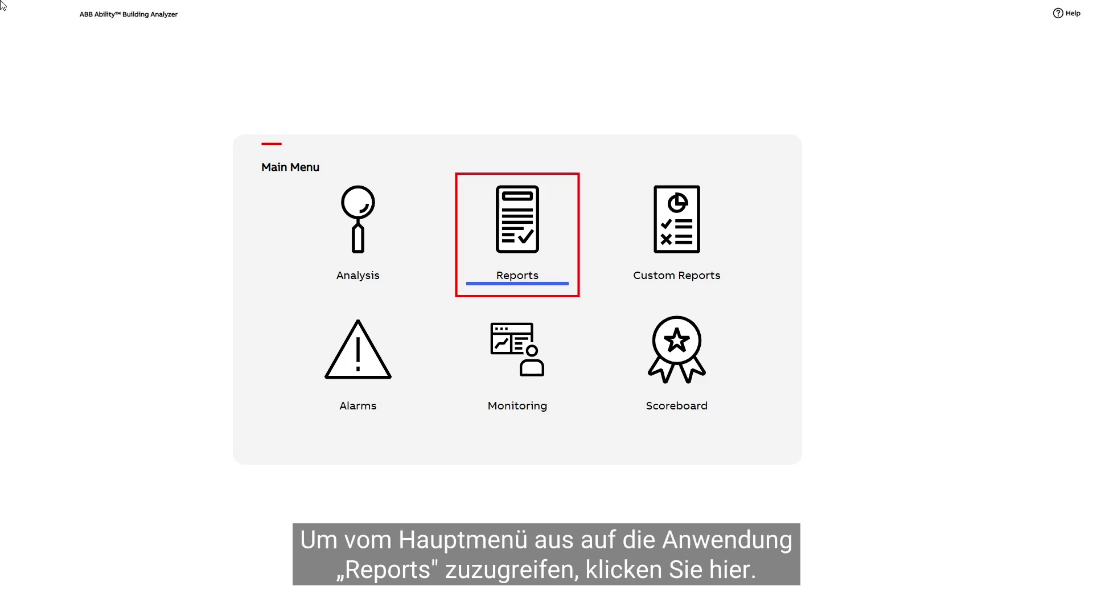
Go to the Reports list and start a new report, showing the report type choices
left_click(520, 231)
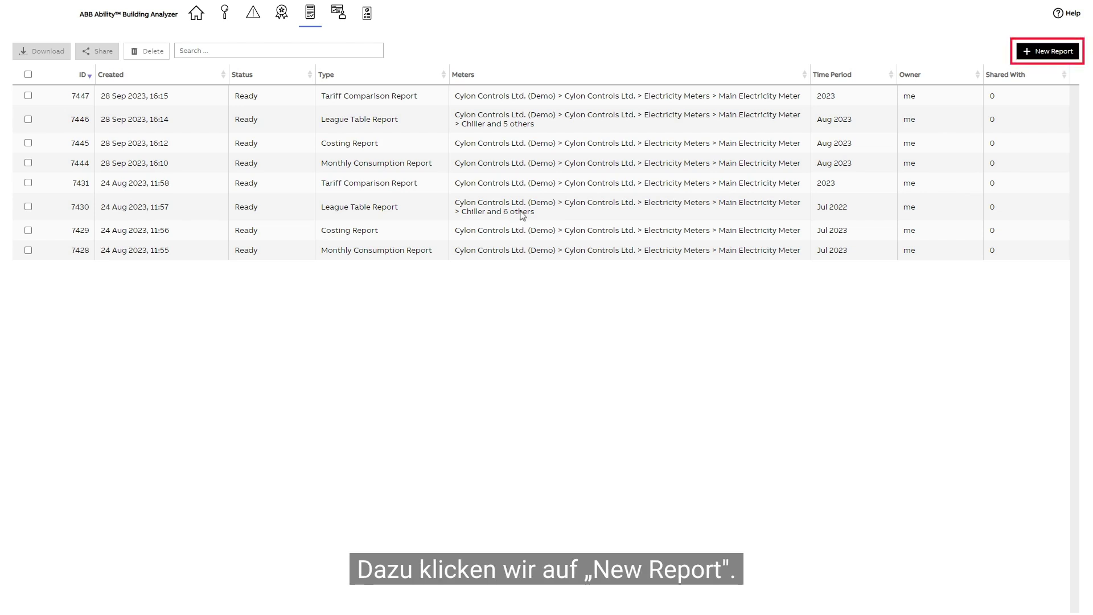
left_click(1045, 55)
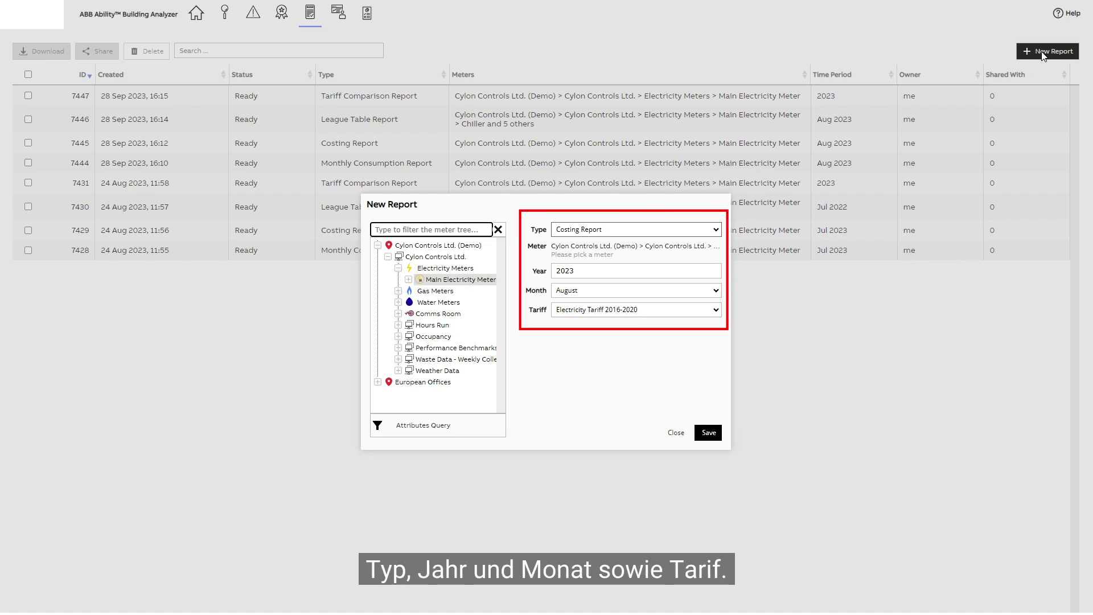
left_click(719, 230)
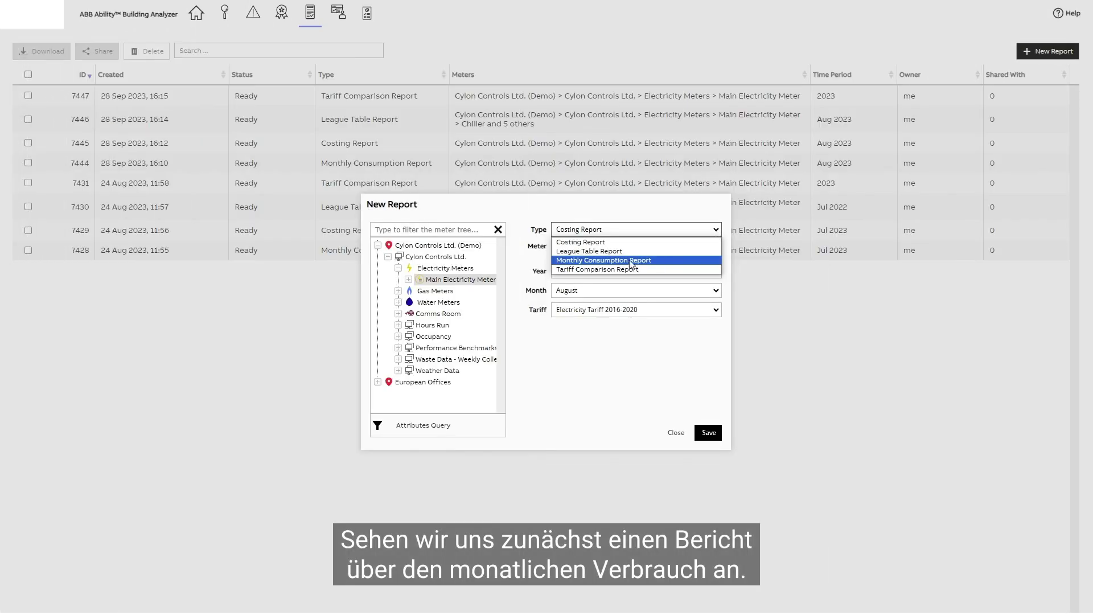
Save a Monthly Consumption Report for the Main Electricity Meter, August 2023
left_click(605, 260)
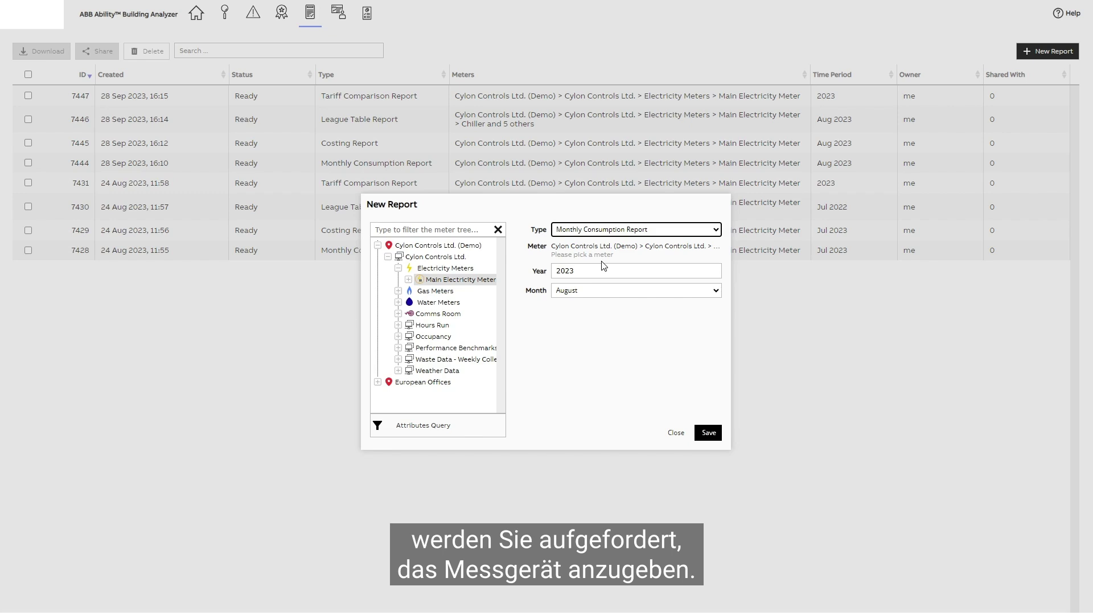
double_click(480, 281)
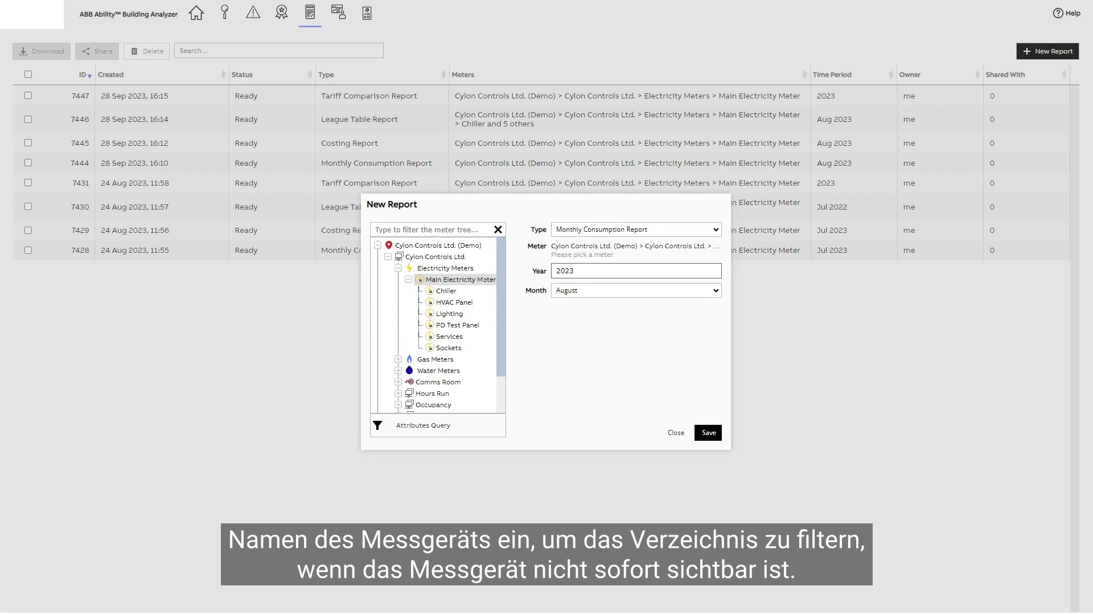
left_click(600, 276)
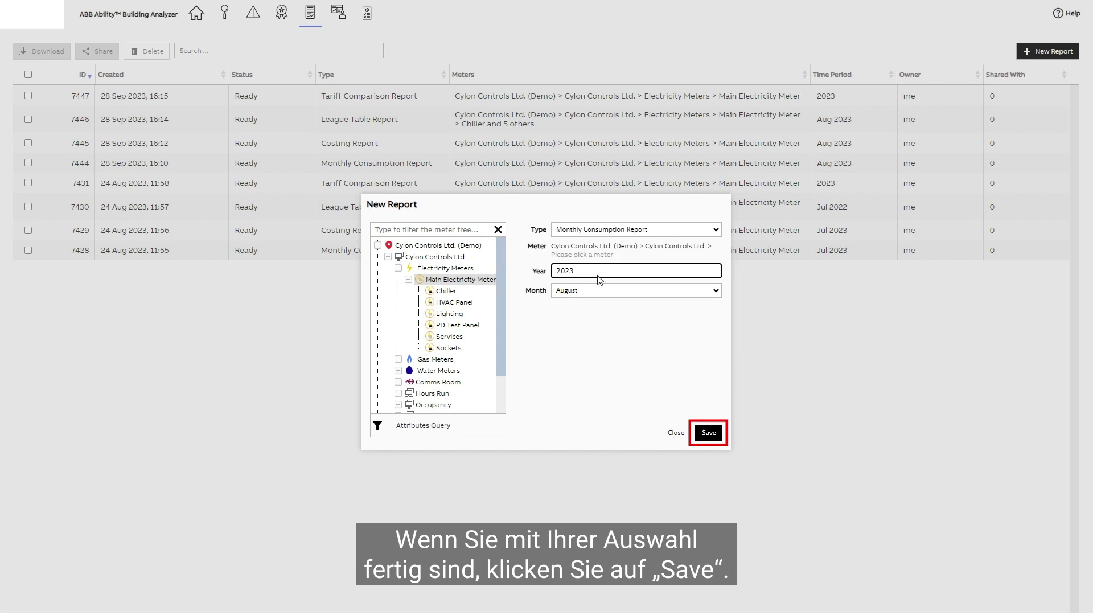
left_click(709, 433)
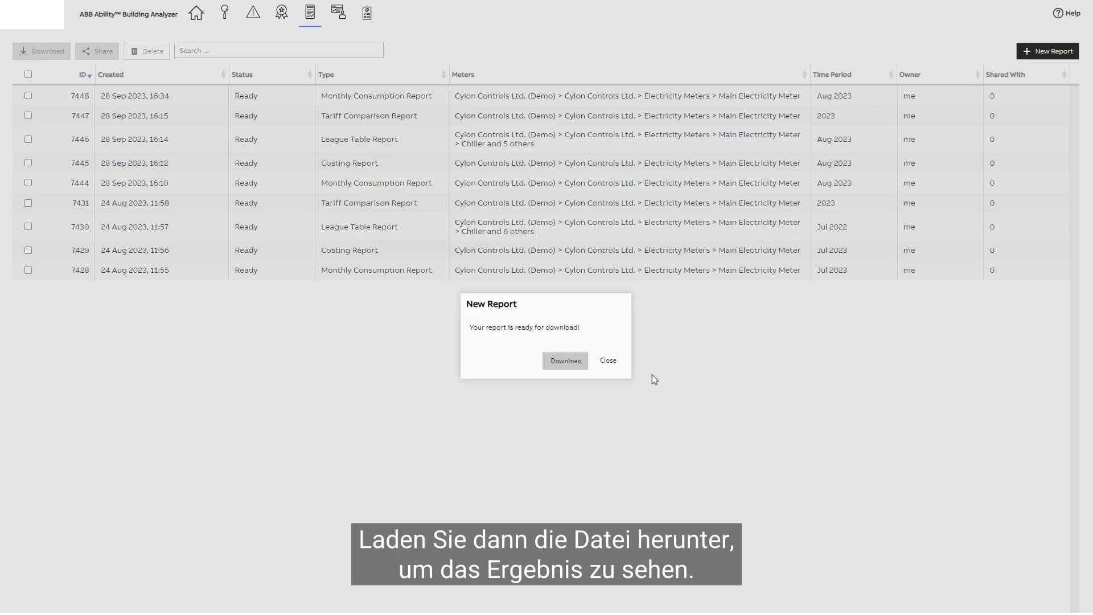
Download report 7448 from the ready notice to view it as a PDF
left_click(566, 361)
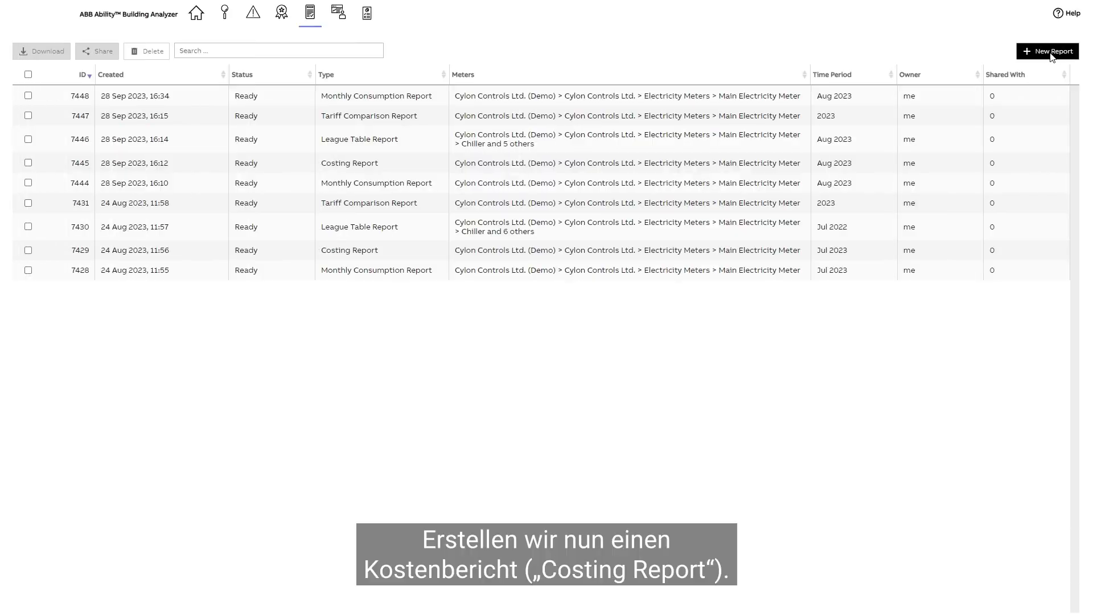
Save a Costing Report for Main Electricity Meter, August 2023, on Electricity Tariff 2020-2023
left_click(1052, 52)
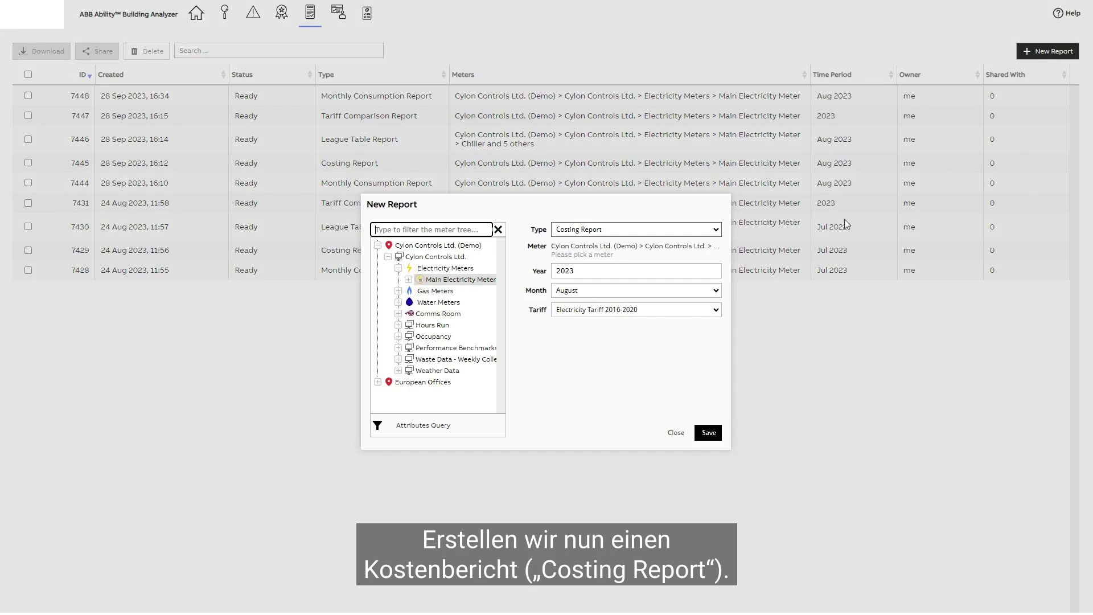
left_click(715, 230)
left_click(613, 242)
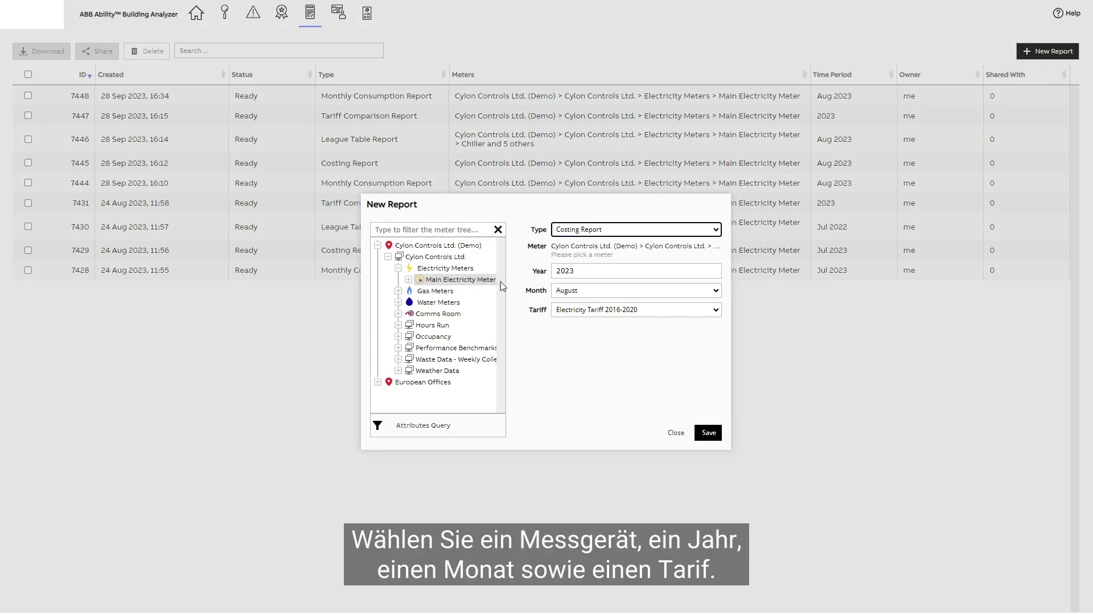
left_click(485, 285)
left_click(582, 273)
left_click(672, 294)
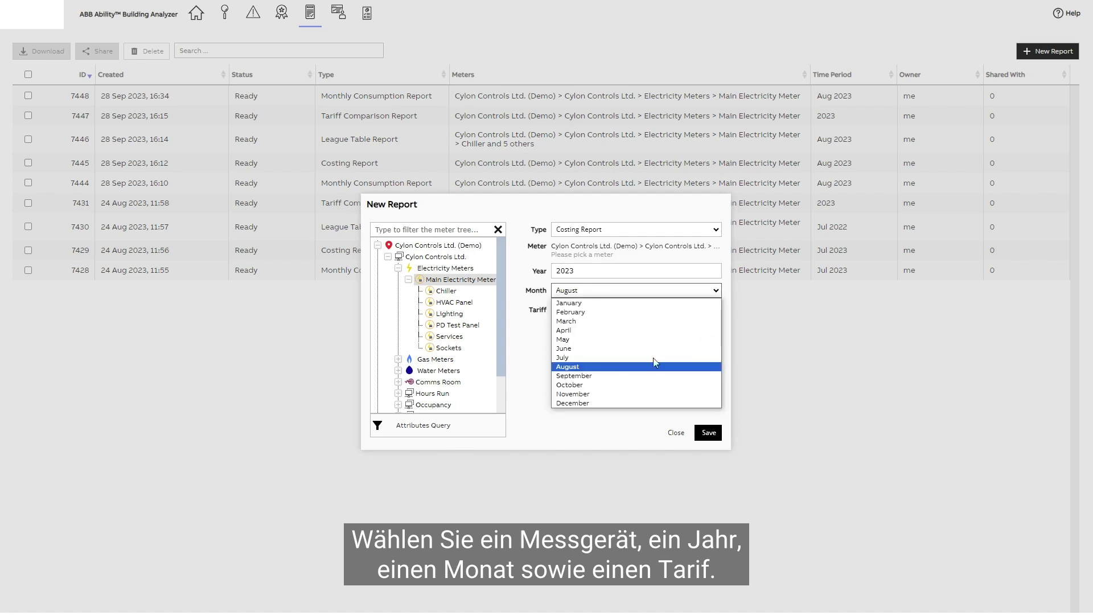
left_click(584, 371)
left_click(717, 309)
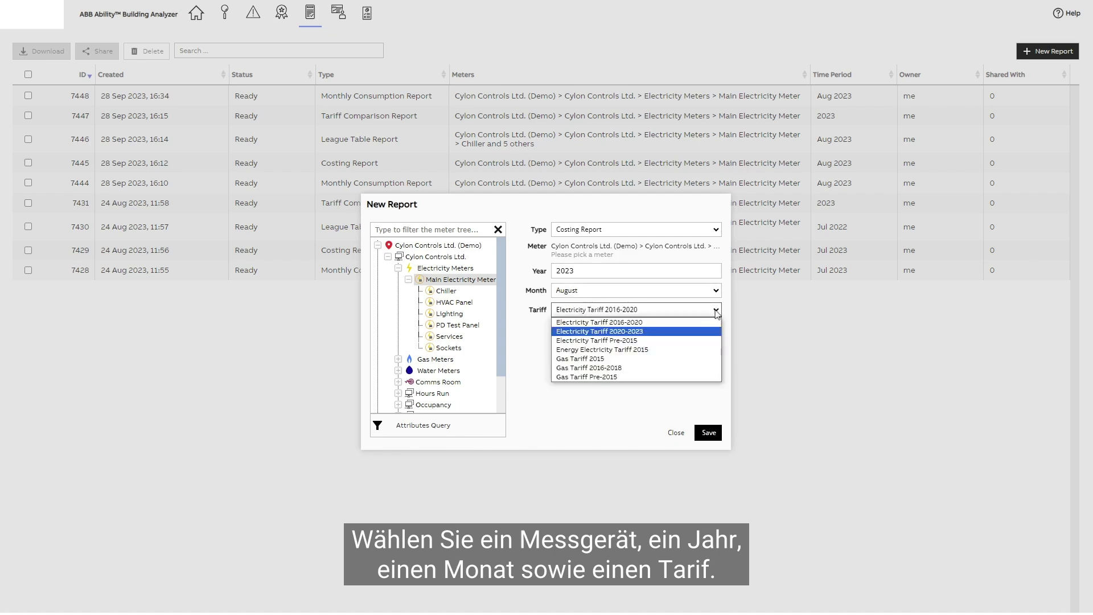
left_click(649, 338)
left_click(709, 433)
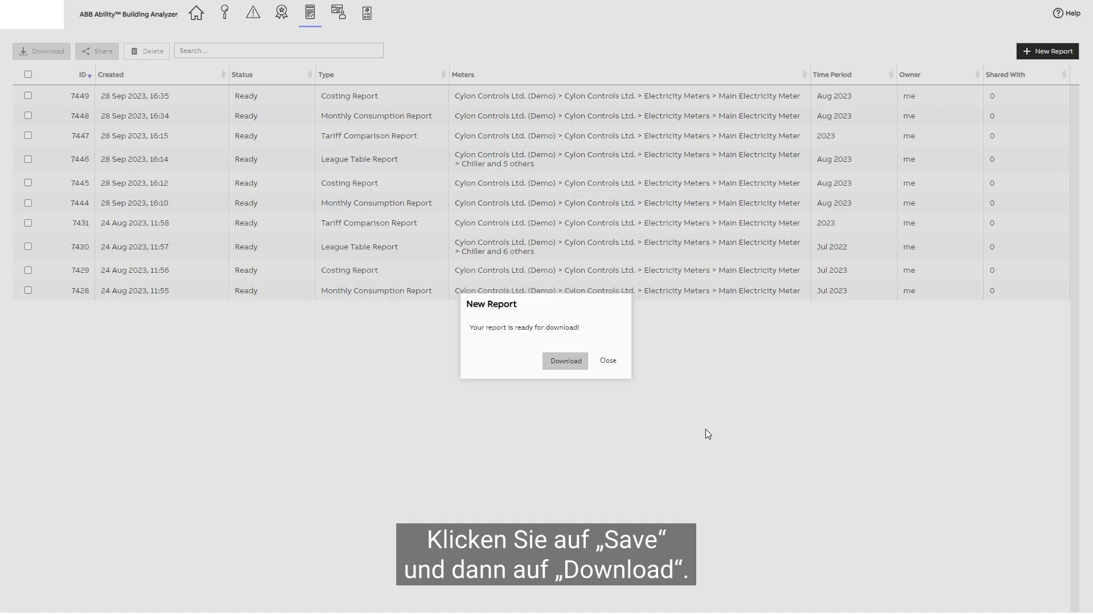
Download the costing report from the ready notice to view it as a PDF
left_click(564, 363)
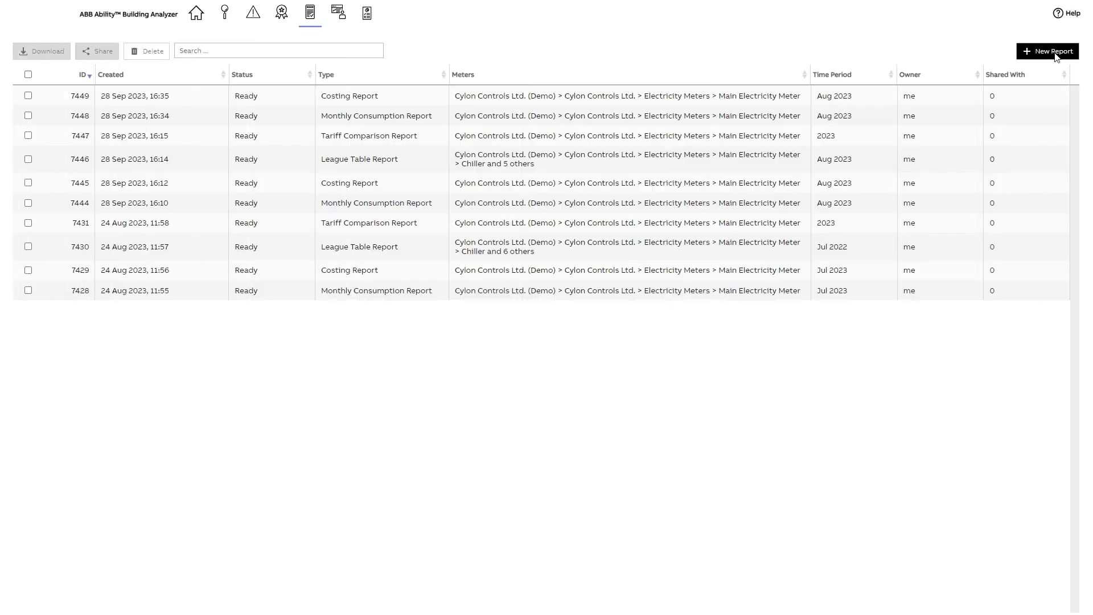
Start a League Table Report comparing six Main Electricity Meter sub-meters, including Chiller and HVAC Panel
left_click(1054, 51)
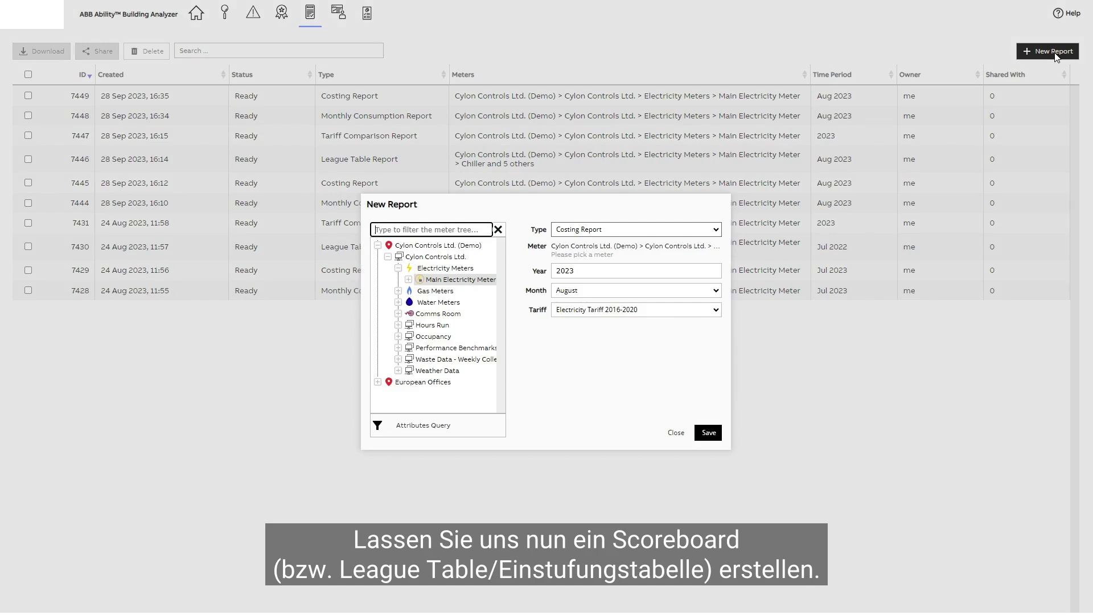
left_click(713, 230)
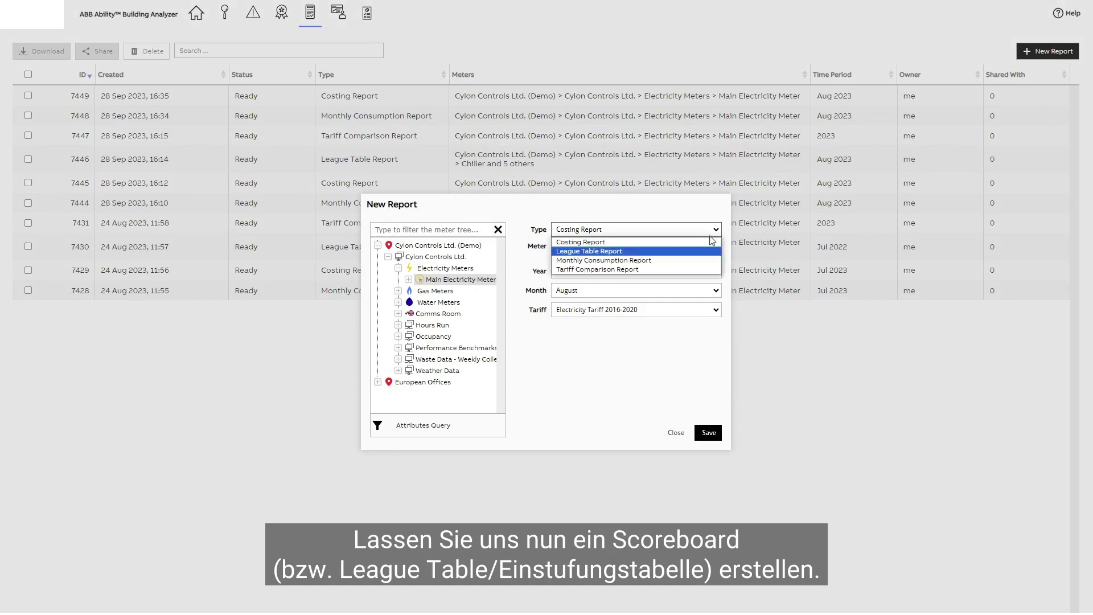
left_click(597, 255)
left_click(408, 280)
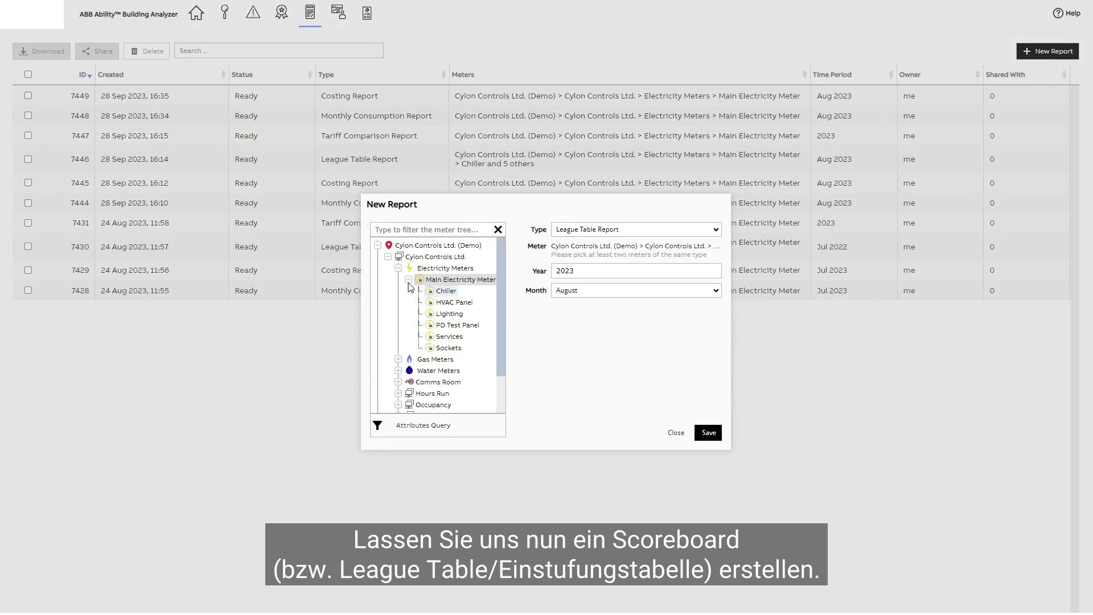
left_click(442, 291)
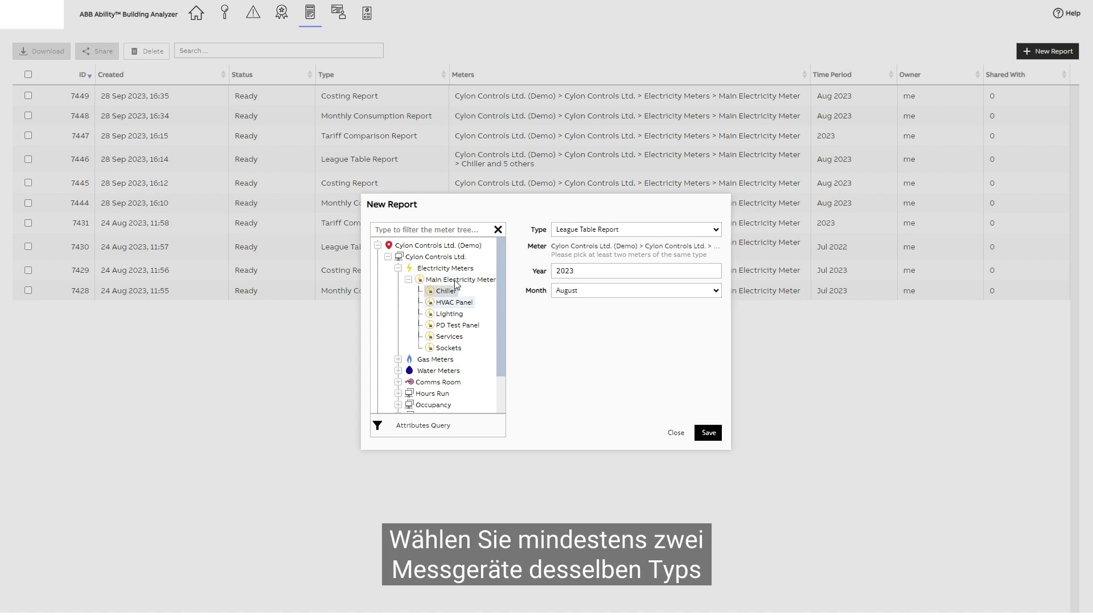
left_click(454, 302)
left_click(451, 325)
left_click(449, 336)
left_click(449, 348)
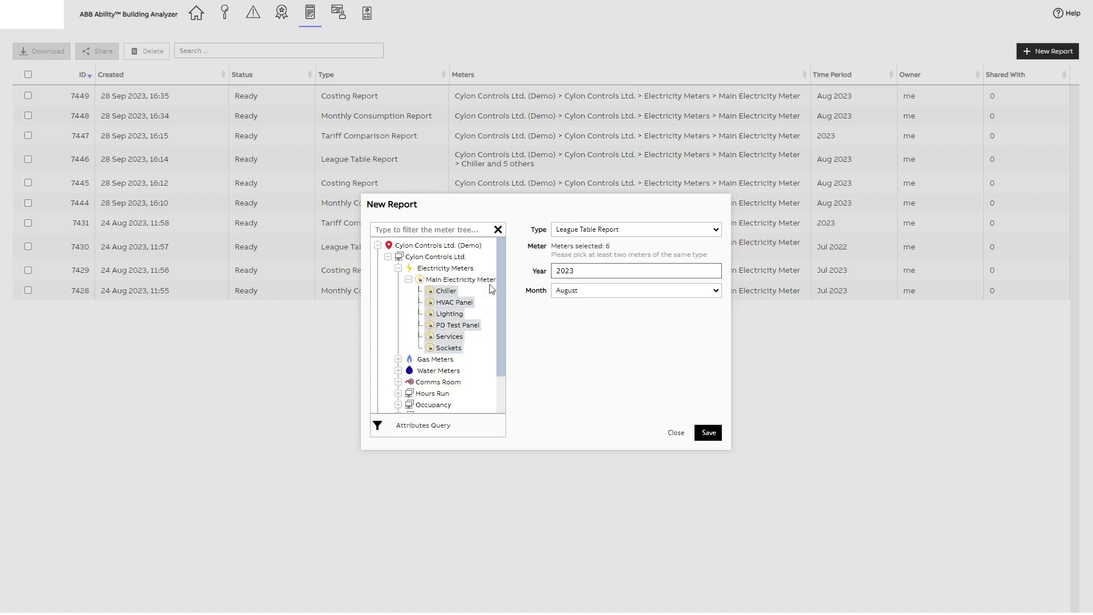
Set the year to 2023, save the league table report, and download it
left_click(583, 272)
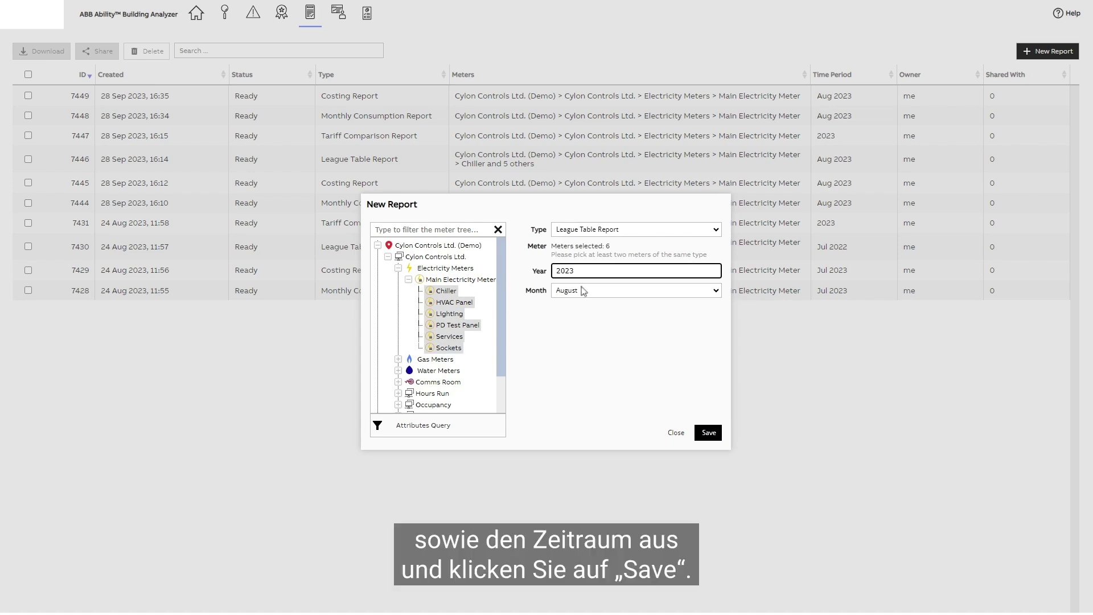
left_click(709, 434)
left_click(580, 362)
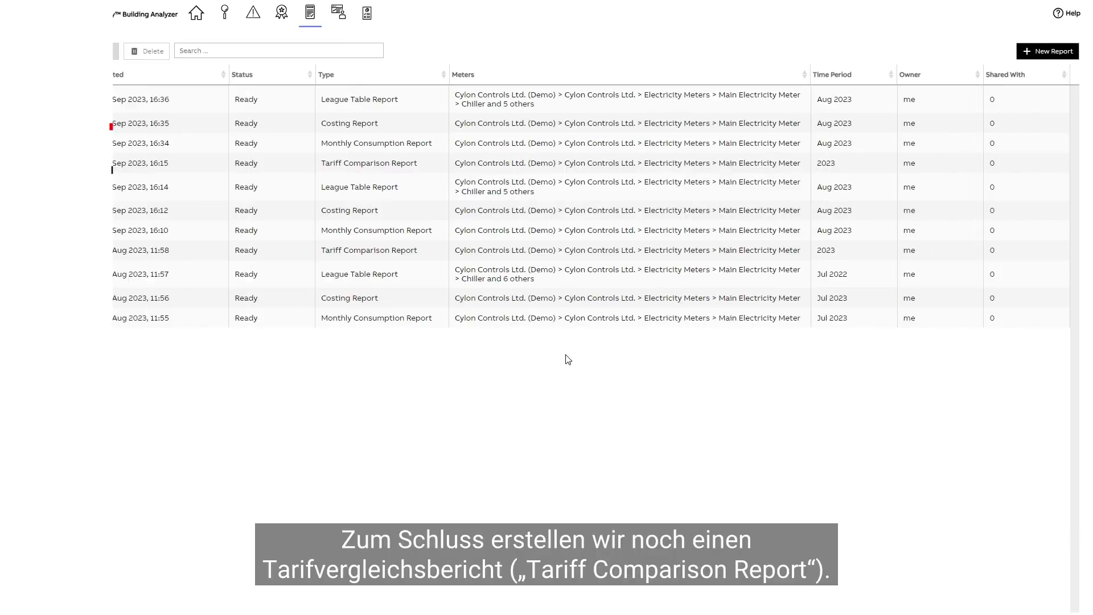
Start a Tariff Comparison Report for the Main Electricity Meter, year 2023
left_click(1046, 53)
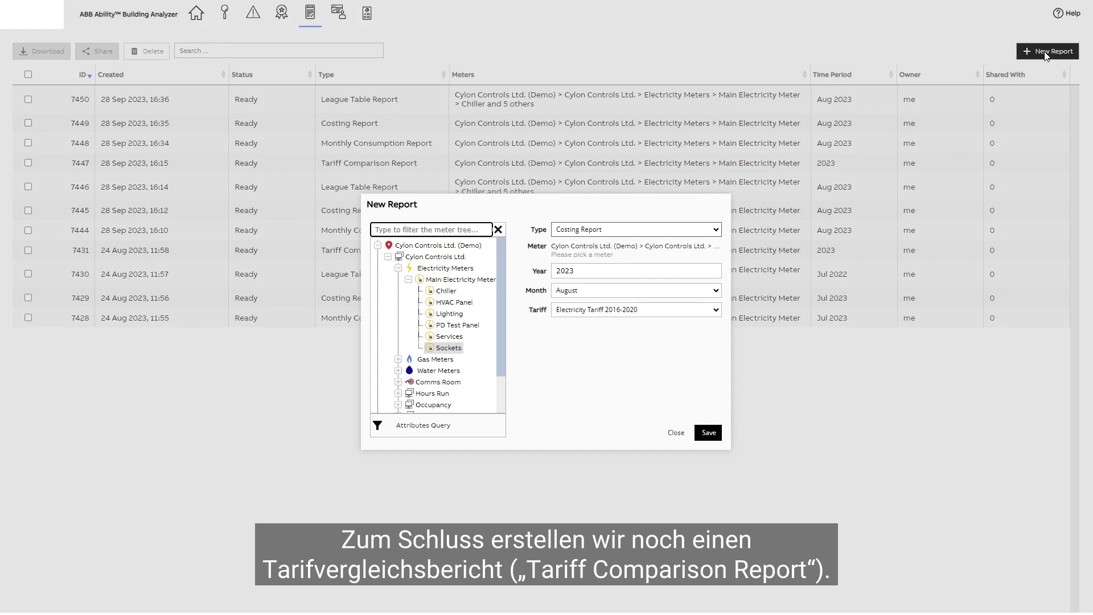
left_click(719, 232)
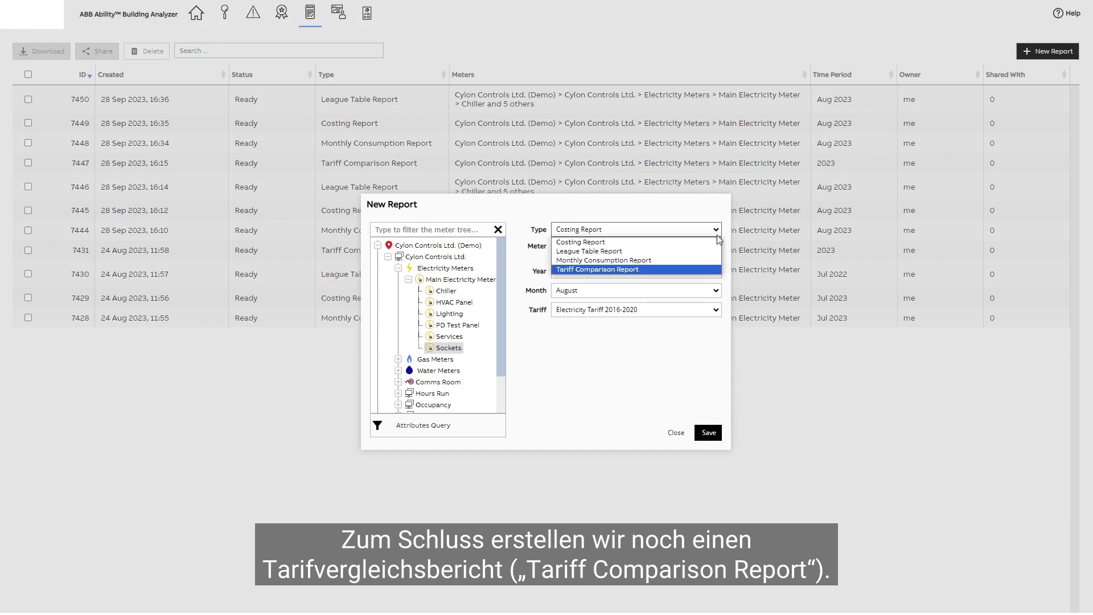
left_click(637, 270)
left_click(463, 280)
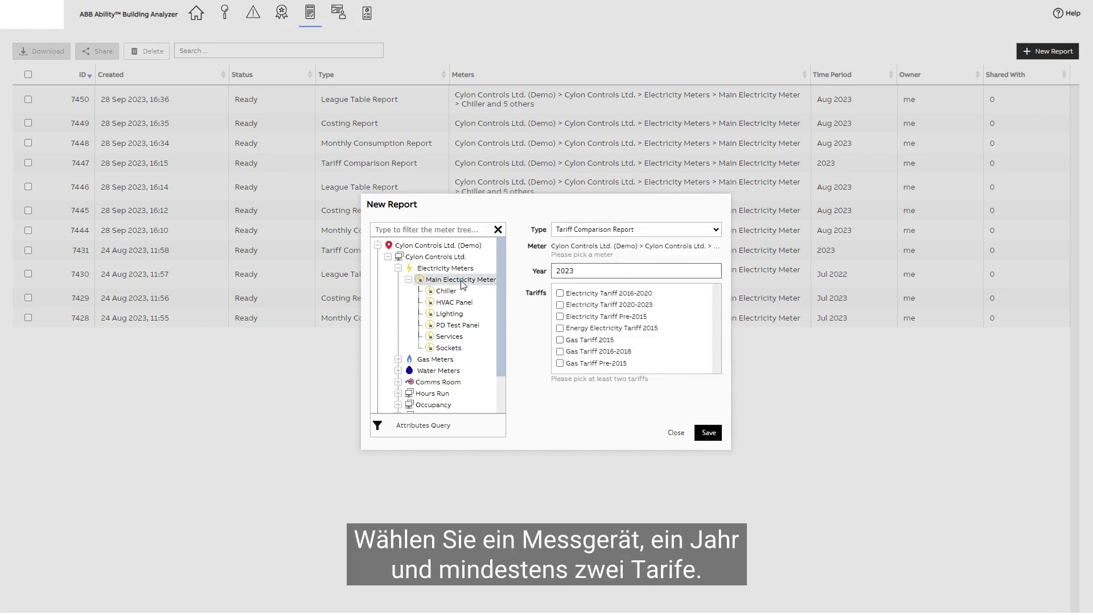
left_click(588, 271)
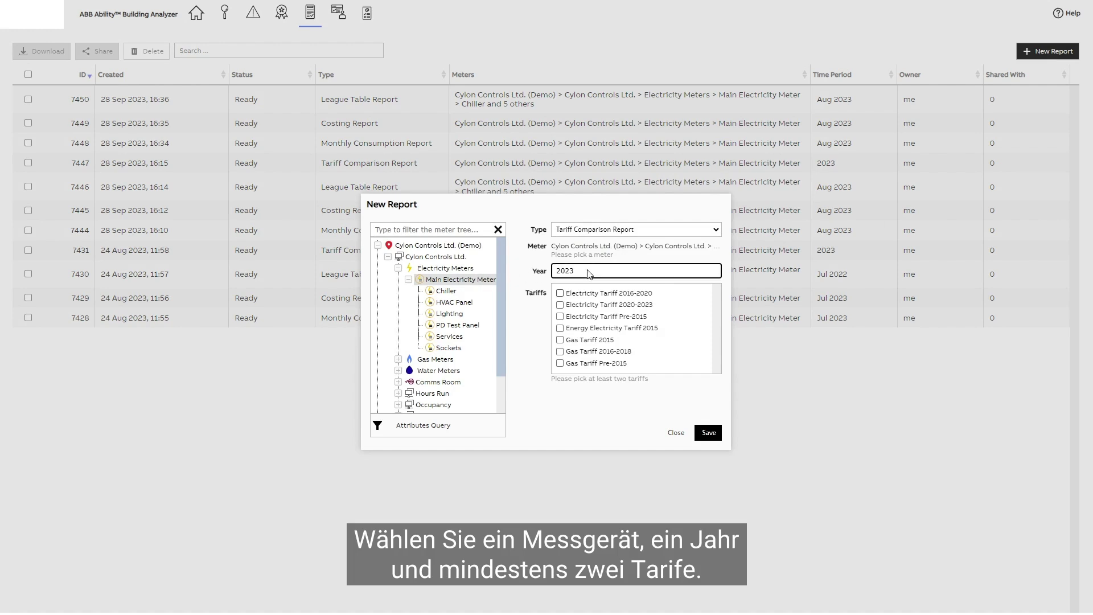
Compare Electricity Tariffs 2016-2020 and 2020-2023, then save and download the report
left_click(560, 293)
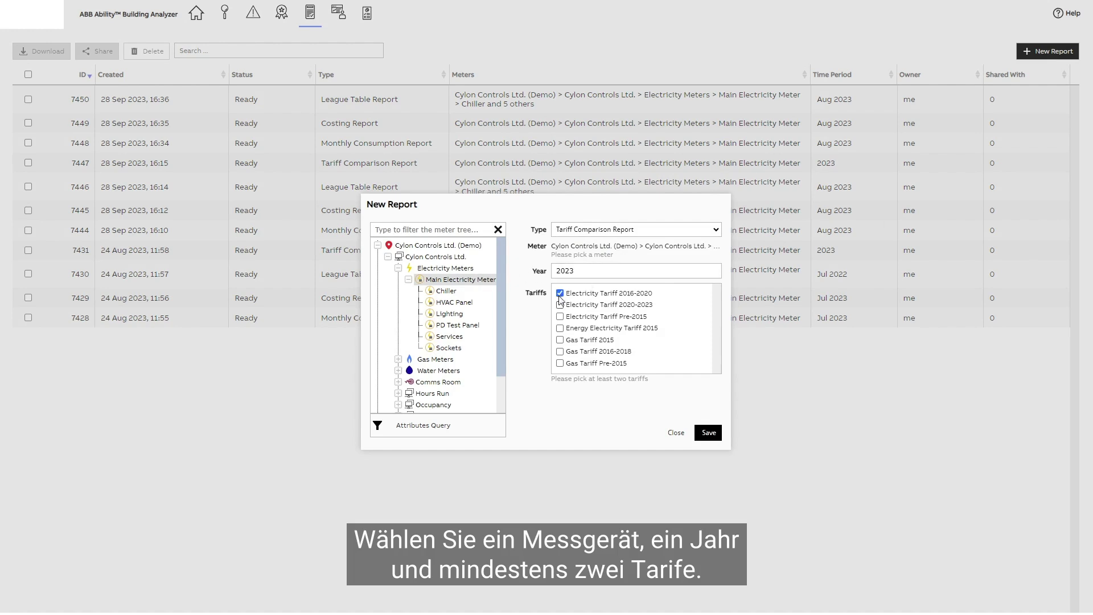
left_click(560, 304)
left_click(708, 432)
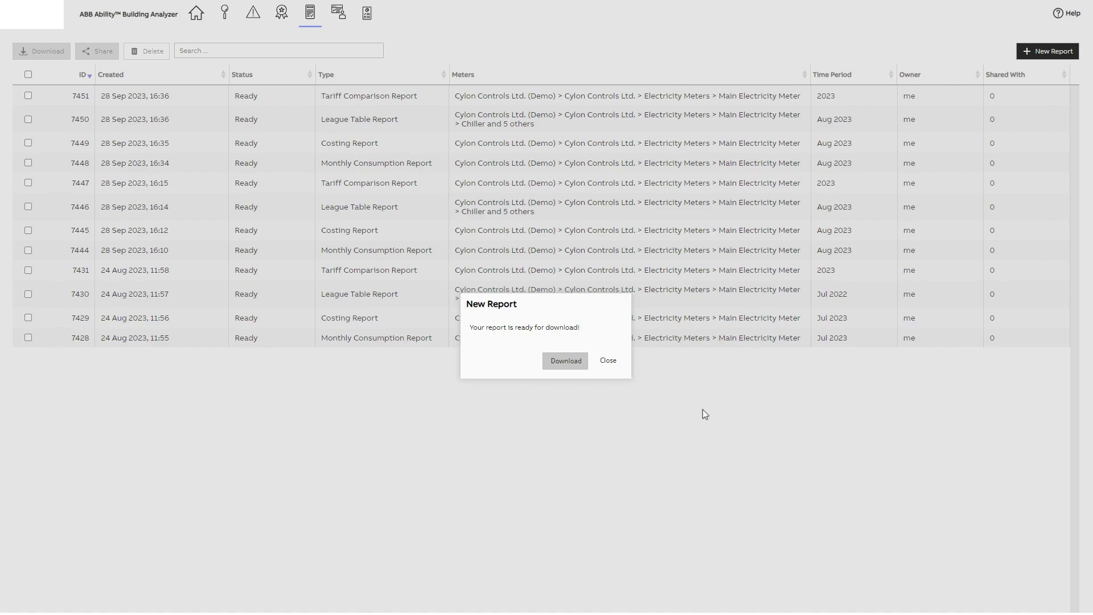
left_click(566, 361)
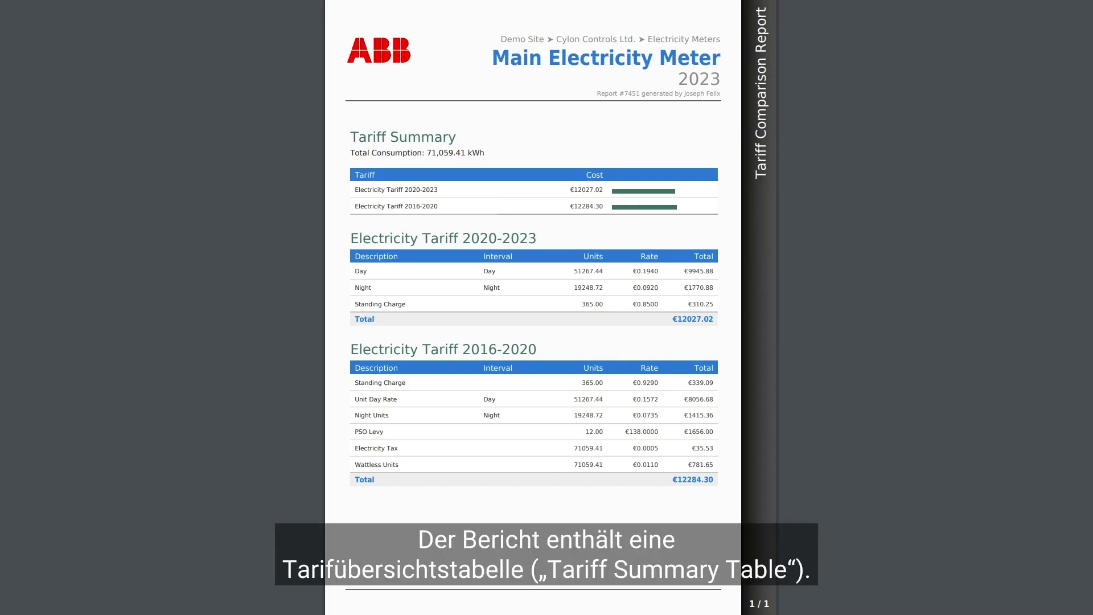